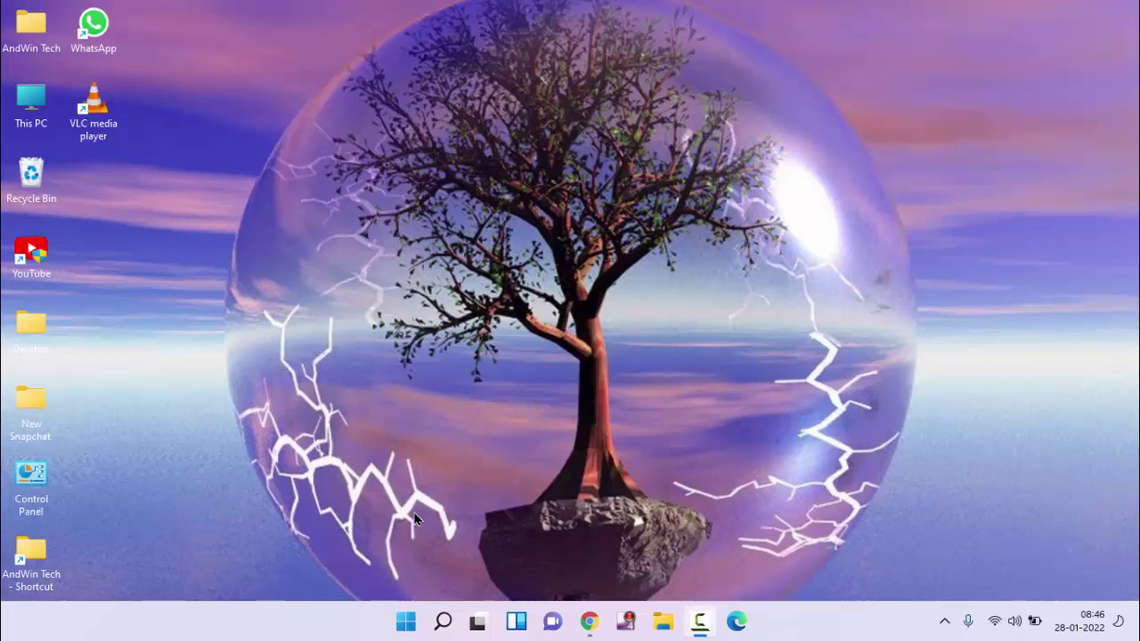
Step: Check Windows Update in Settings for pending updates
click(405, 626)
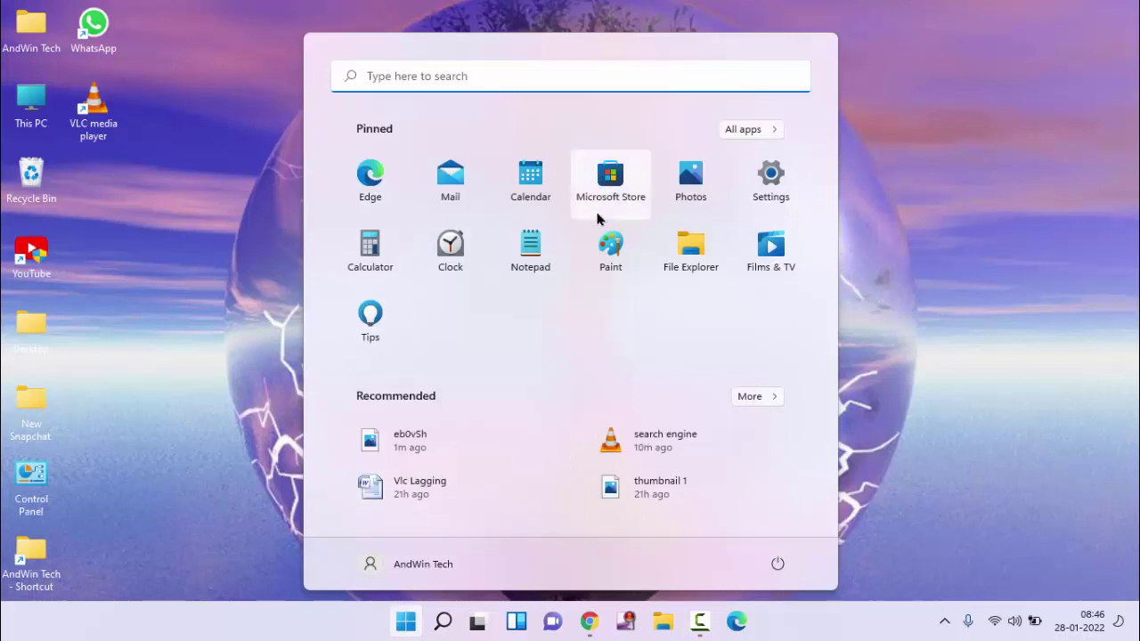
click(771, 187)
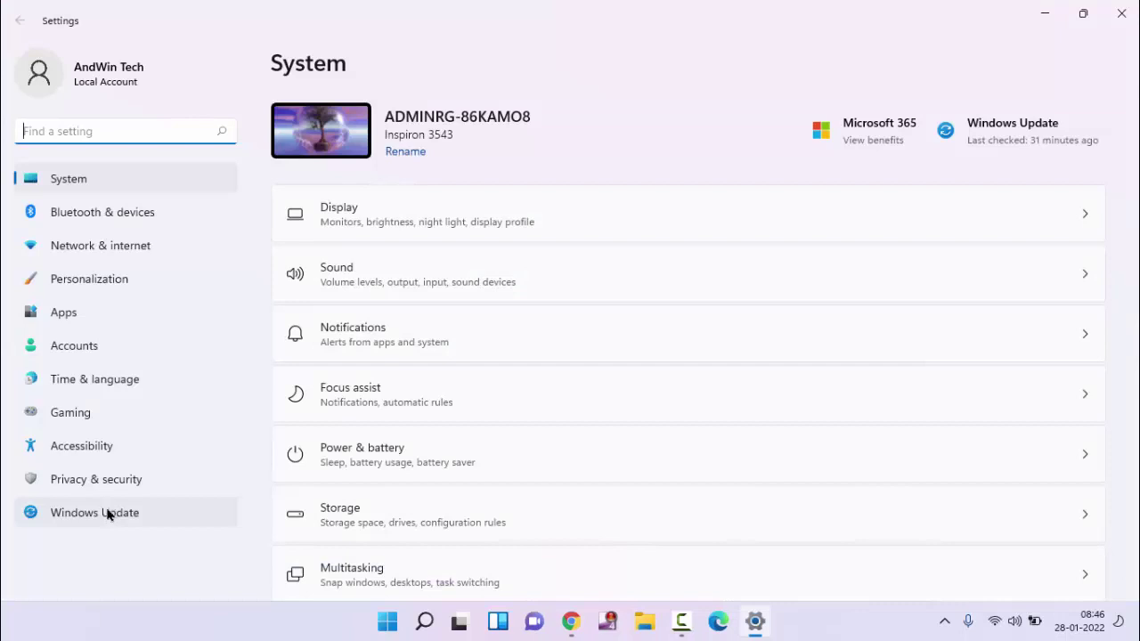
click(107, 514)
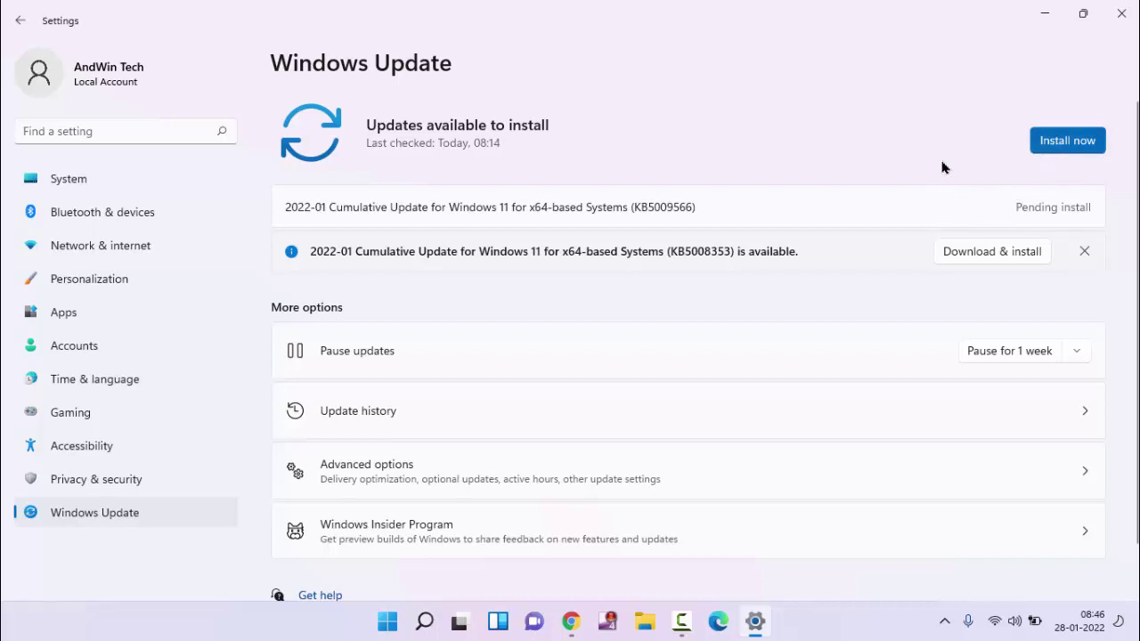
click(1128, 14)
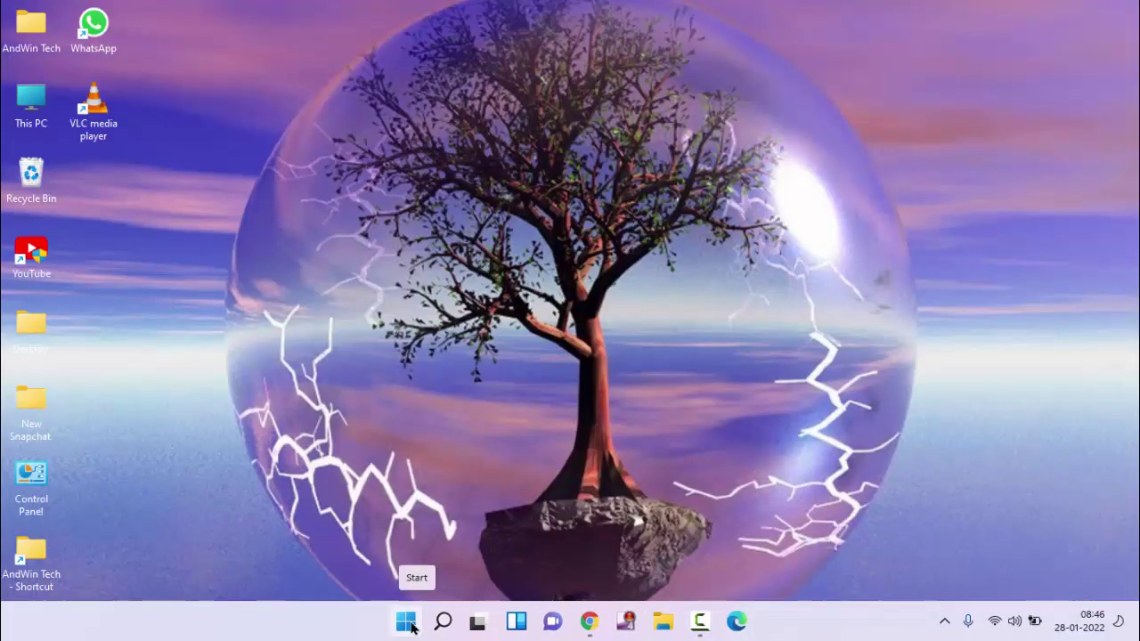
Step: Open Troubleshoot in System settings and view the full list of troubleshooters
click(411, 626)
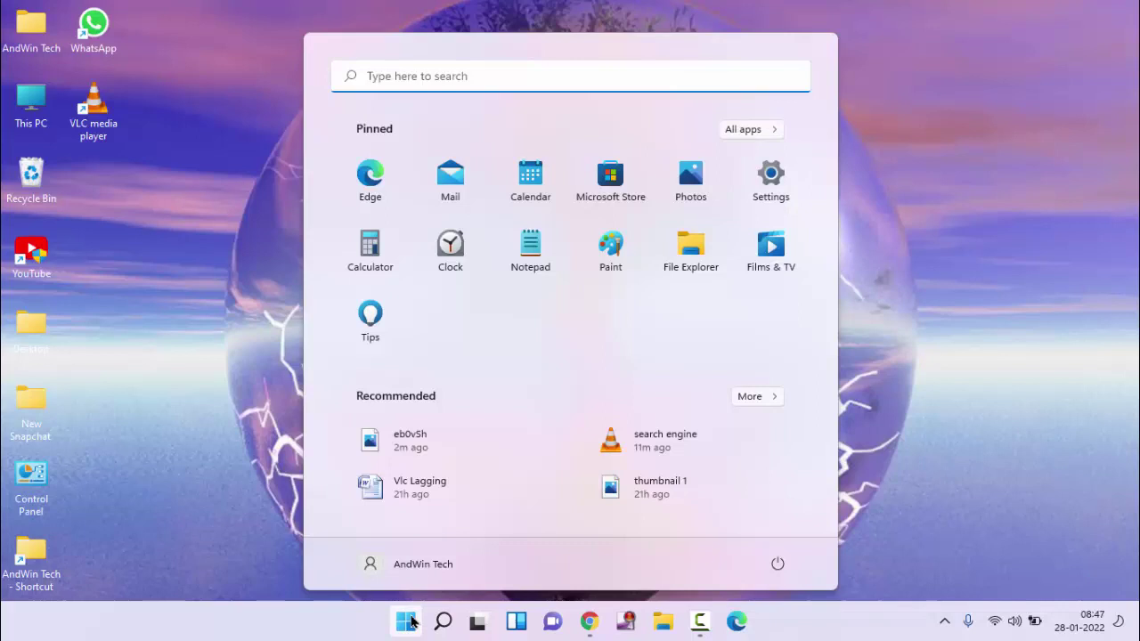
click(772, 180)
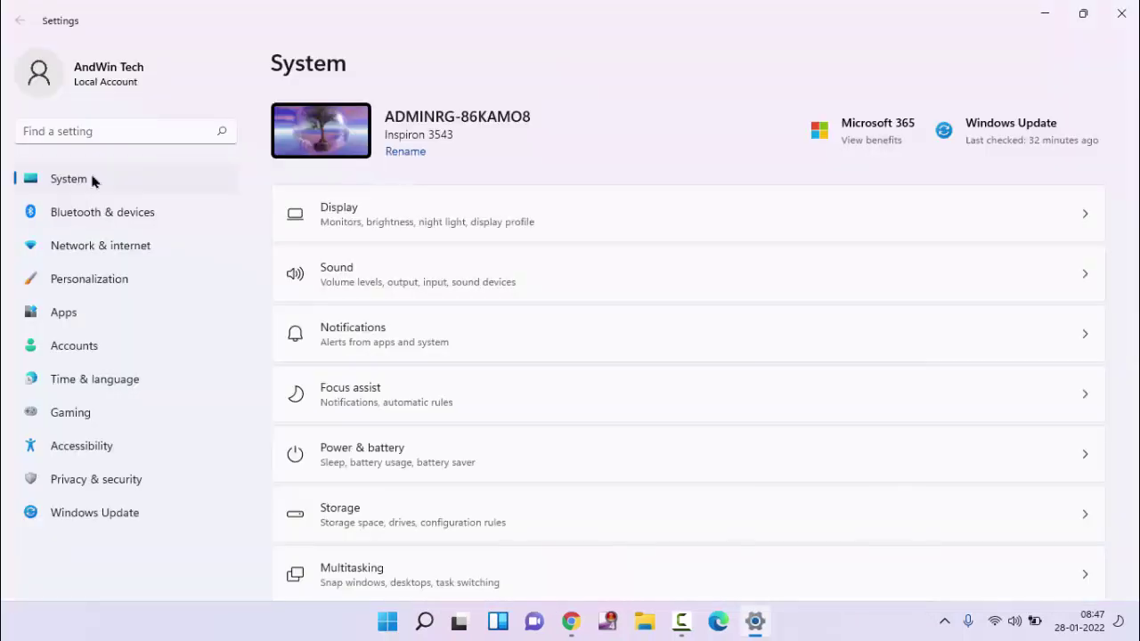
scroll(737, 371, down, 3)
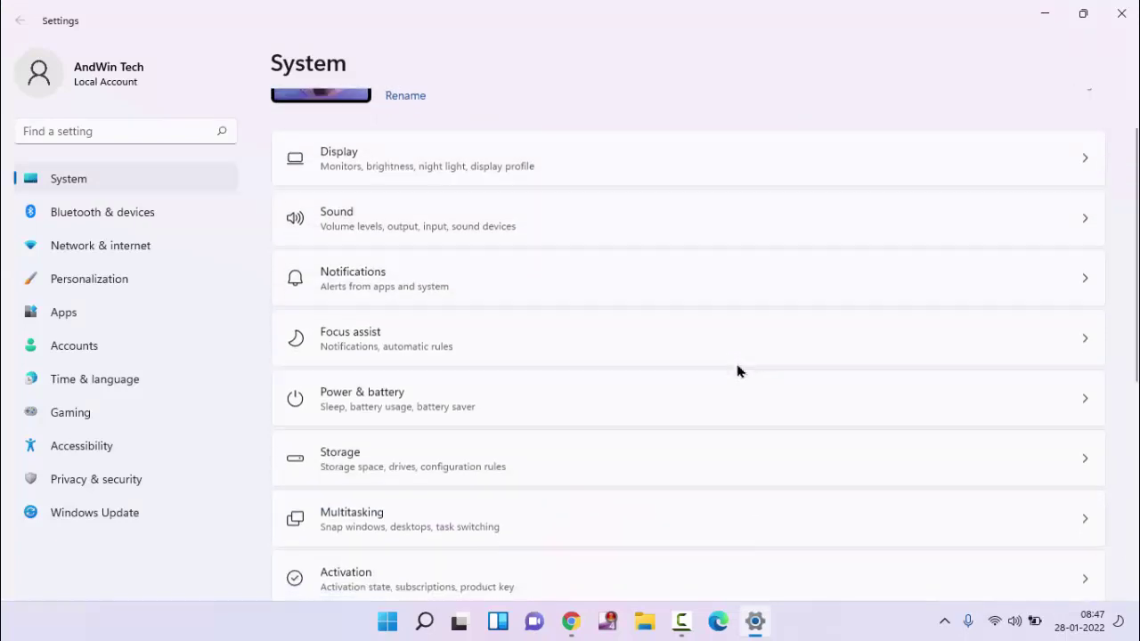
scroll(737, 371, down, 2)
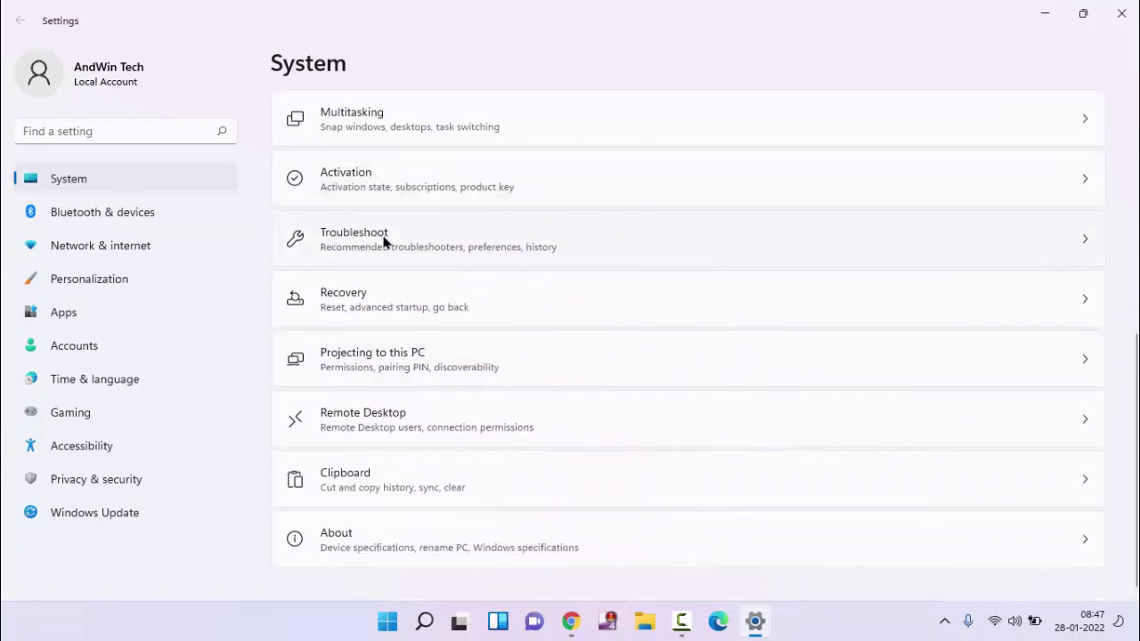
click(525, 242)
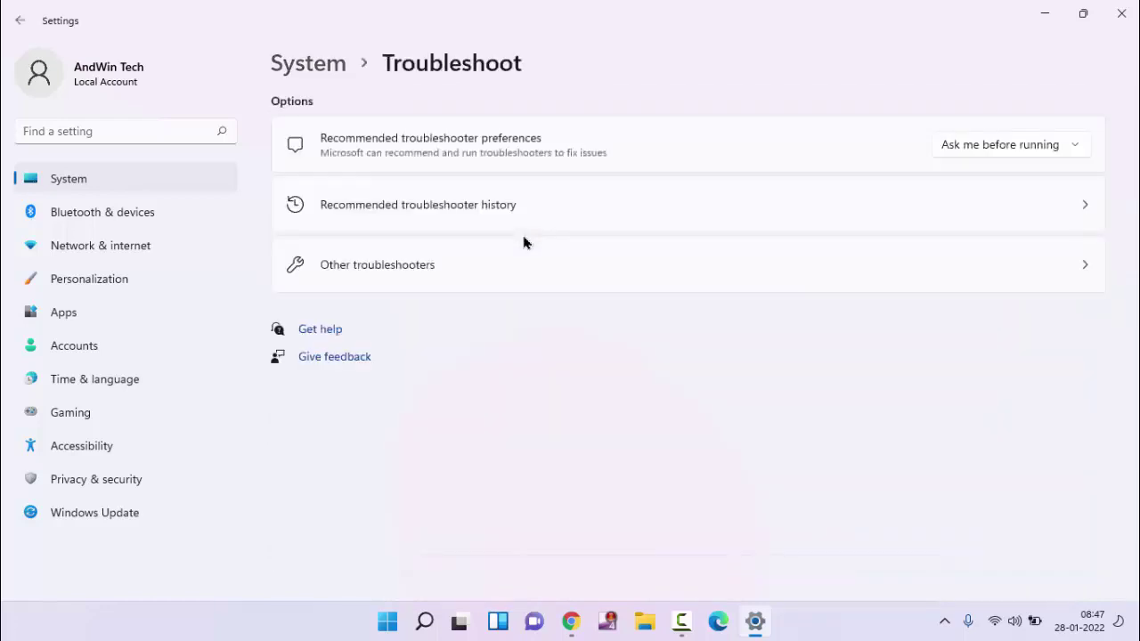
click(449, 267)
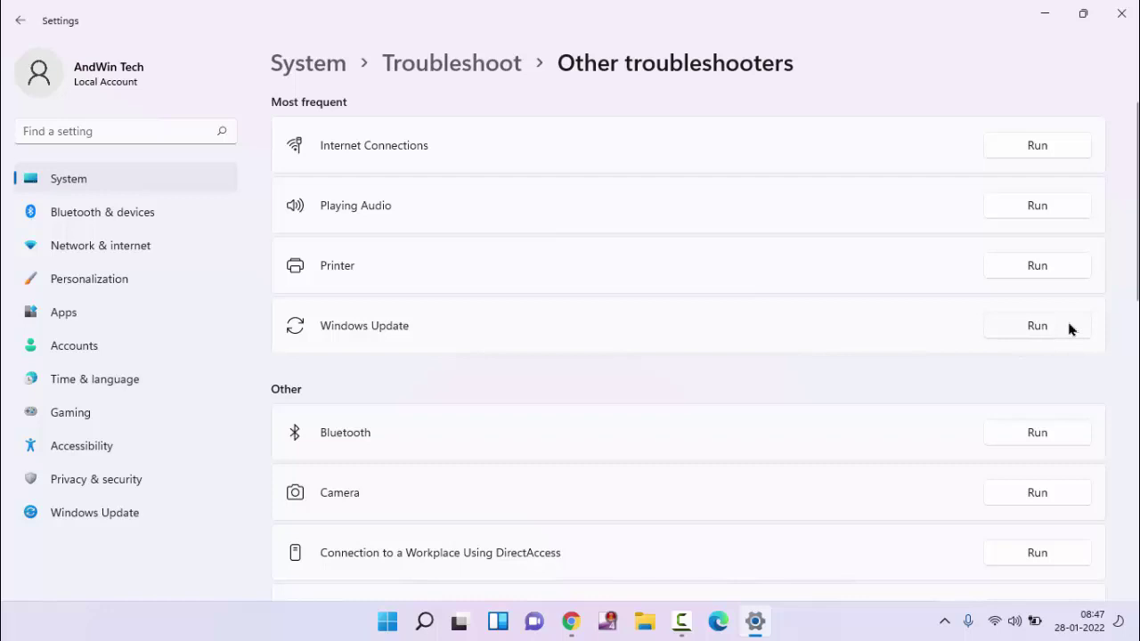
click(1124, 12)
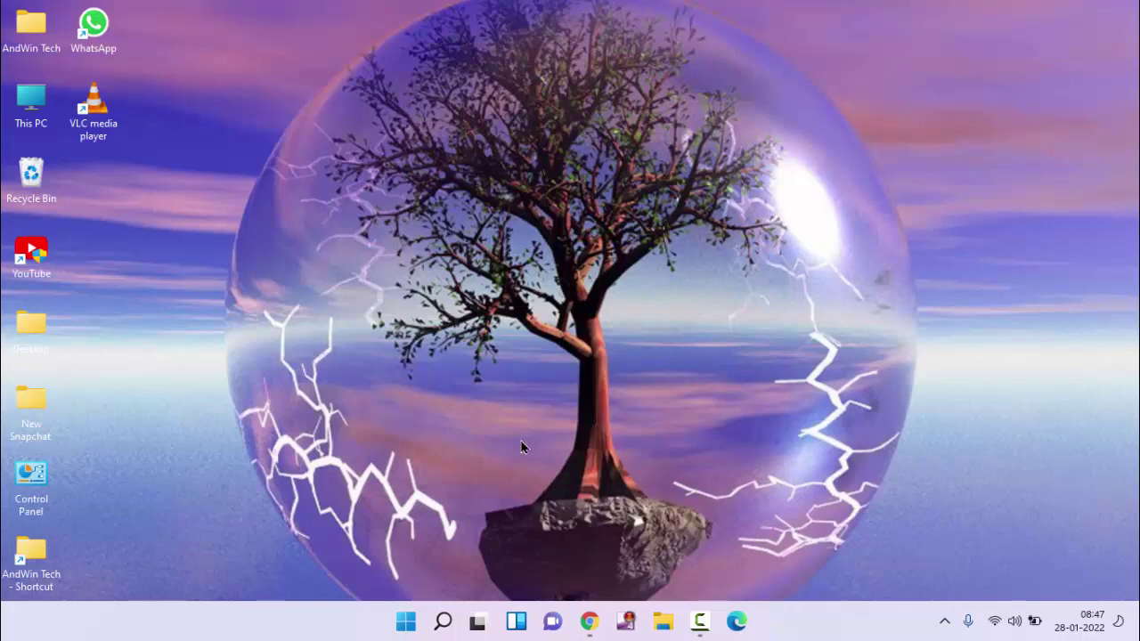
Step: Search 'cmd' from Start and launch Command Prompt as administrator
click(406, 622)
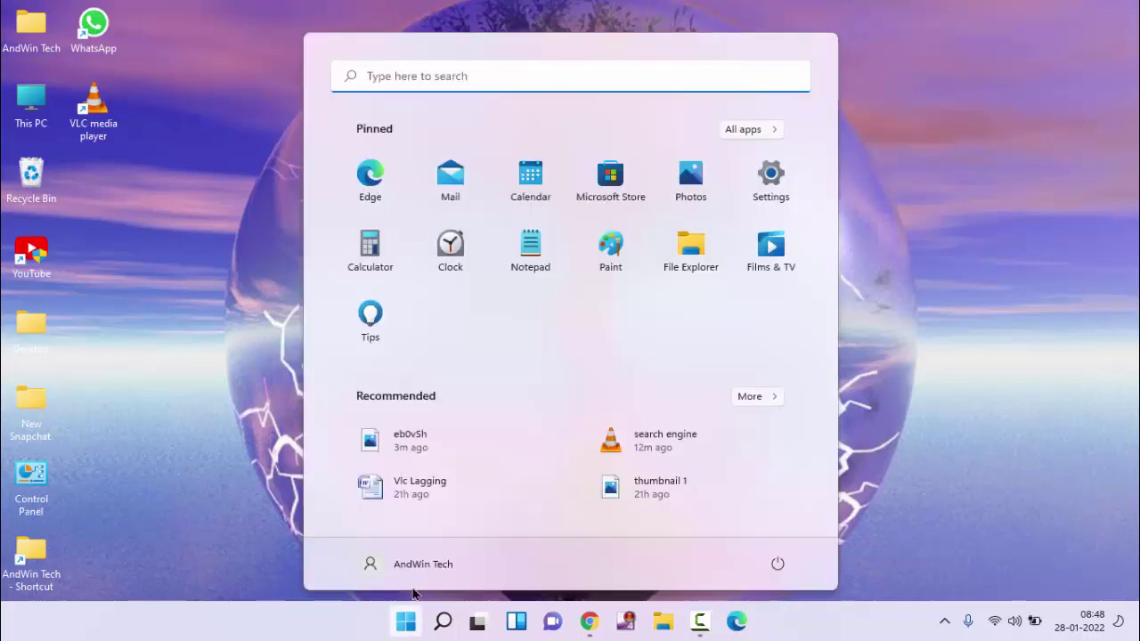
click(446, 82)
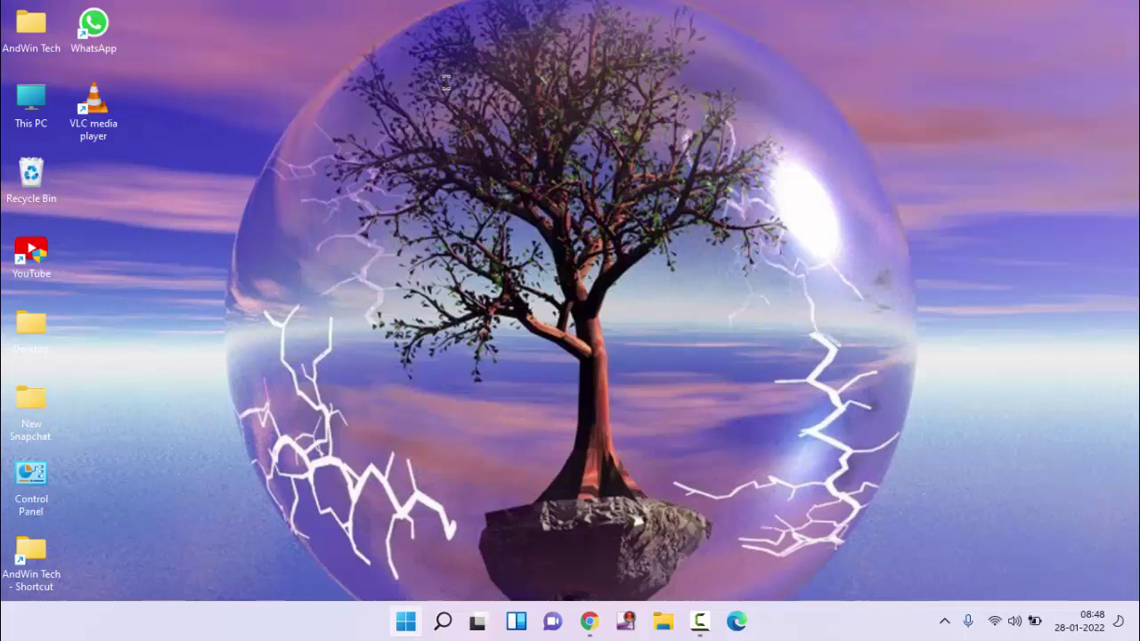
text(cmd)
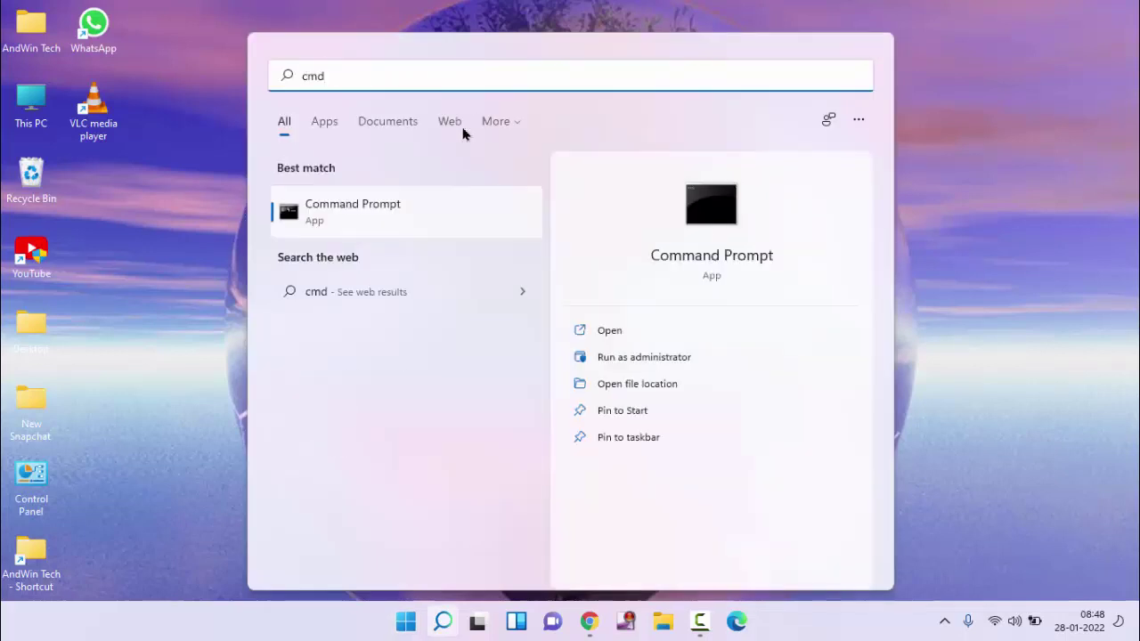
click(338, 211)
right_click(339, 211)
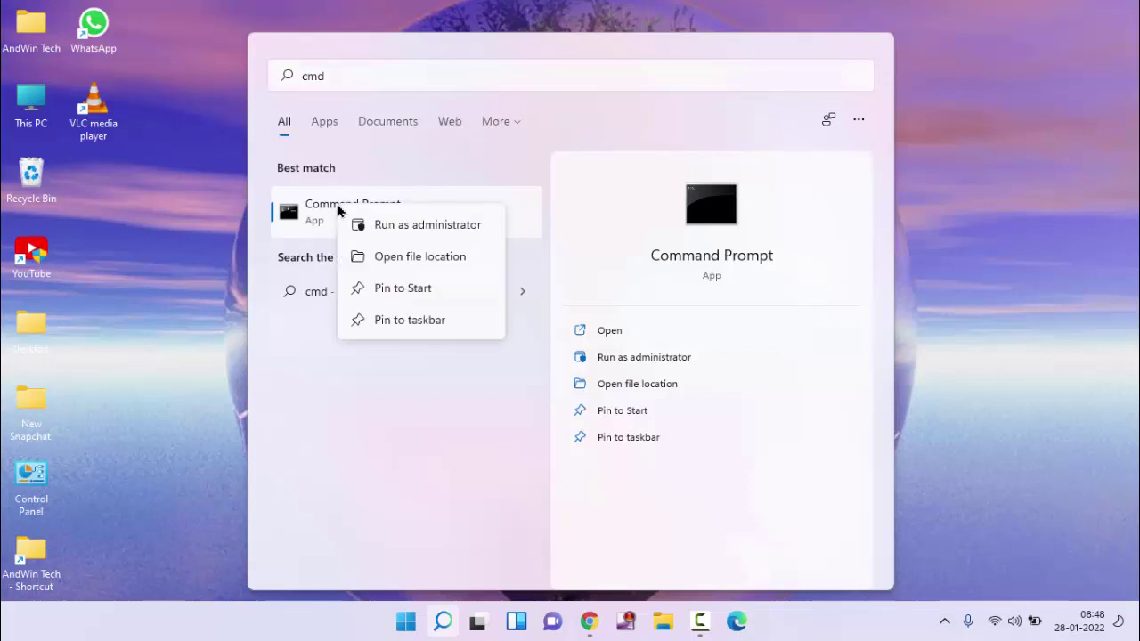
click(420, 227)
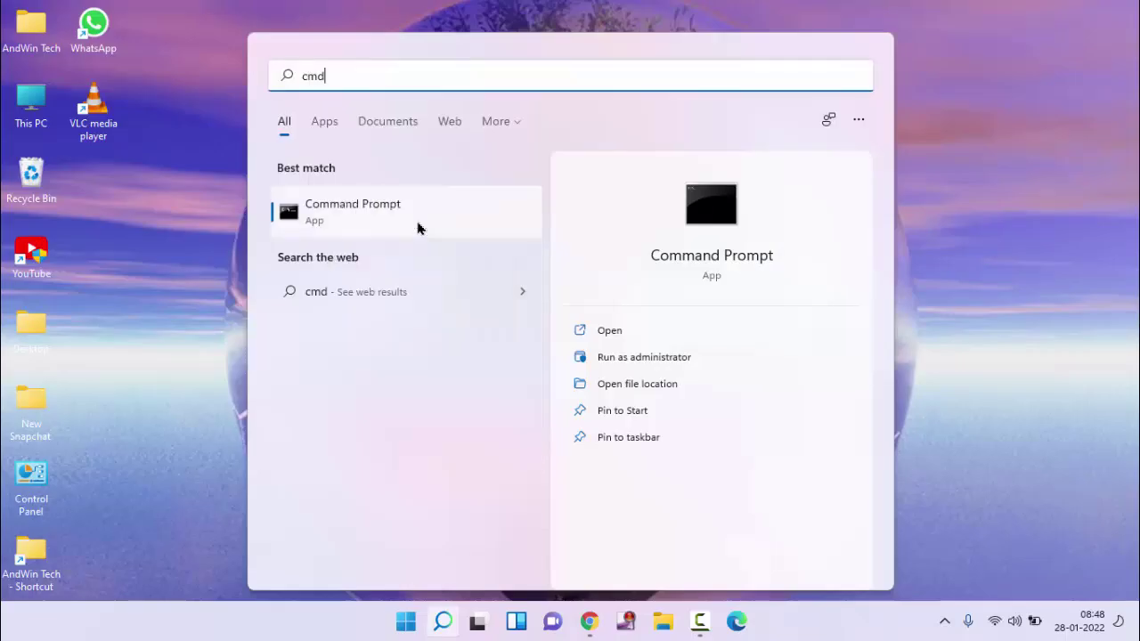
right_click(420, 228)
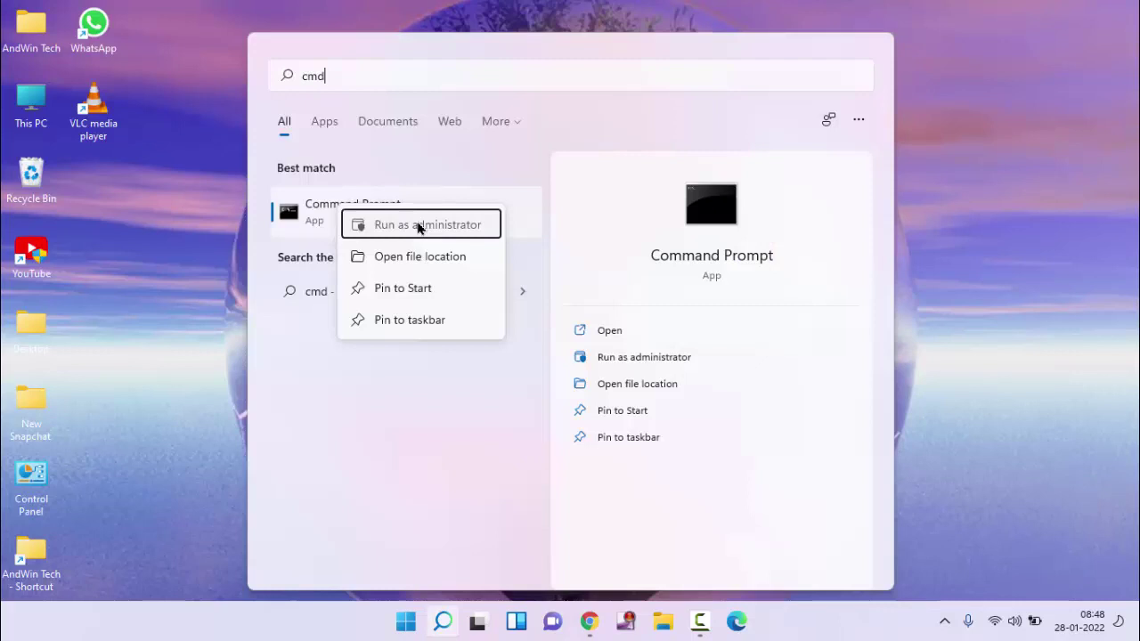
click(420, 226)
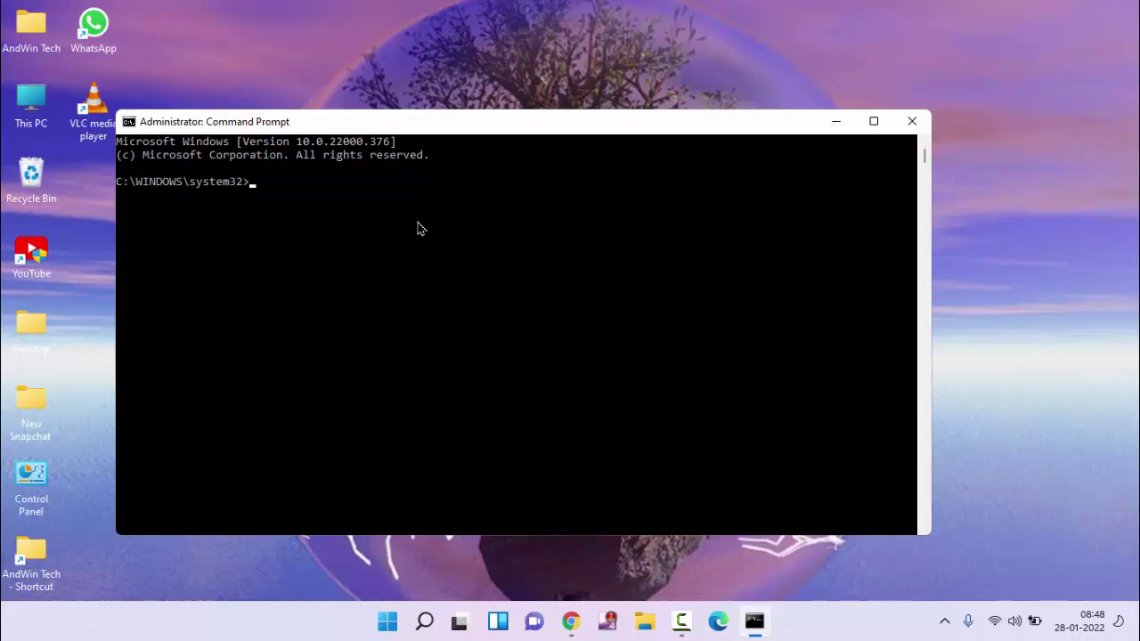
Step: Run sfc /scannow in the elevated prompt, then close the console window
text(sfc /scannow)
key(Return)
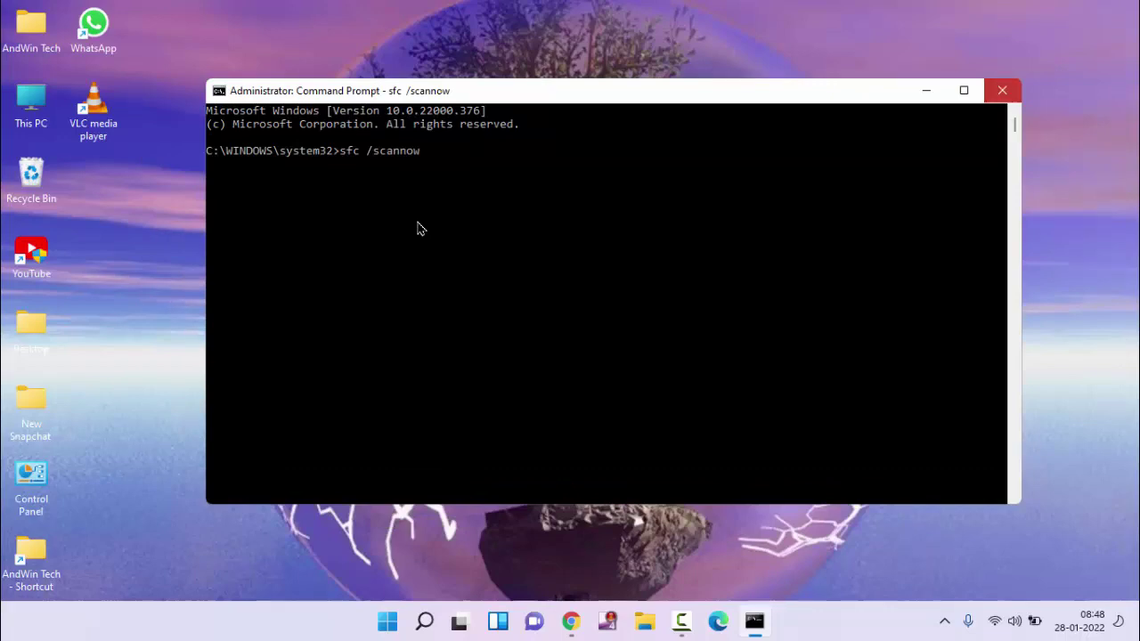
click(1002, 90)
Step: Open the Services console from Start search and bring up the Windows Update service properties
click(405, 621)
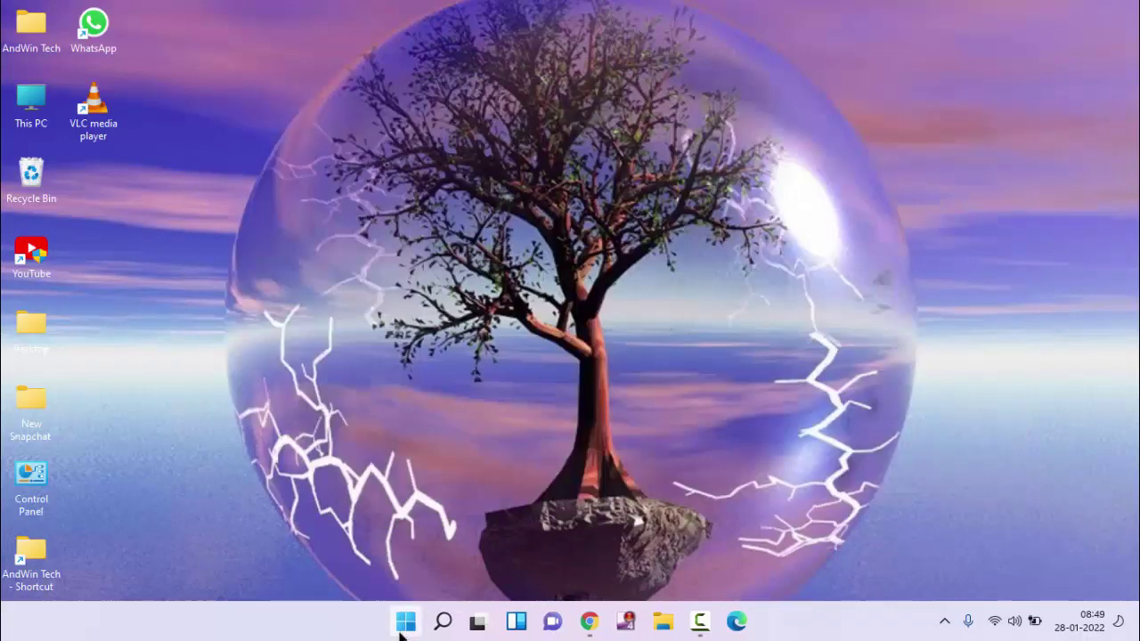
click(453, 77)
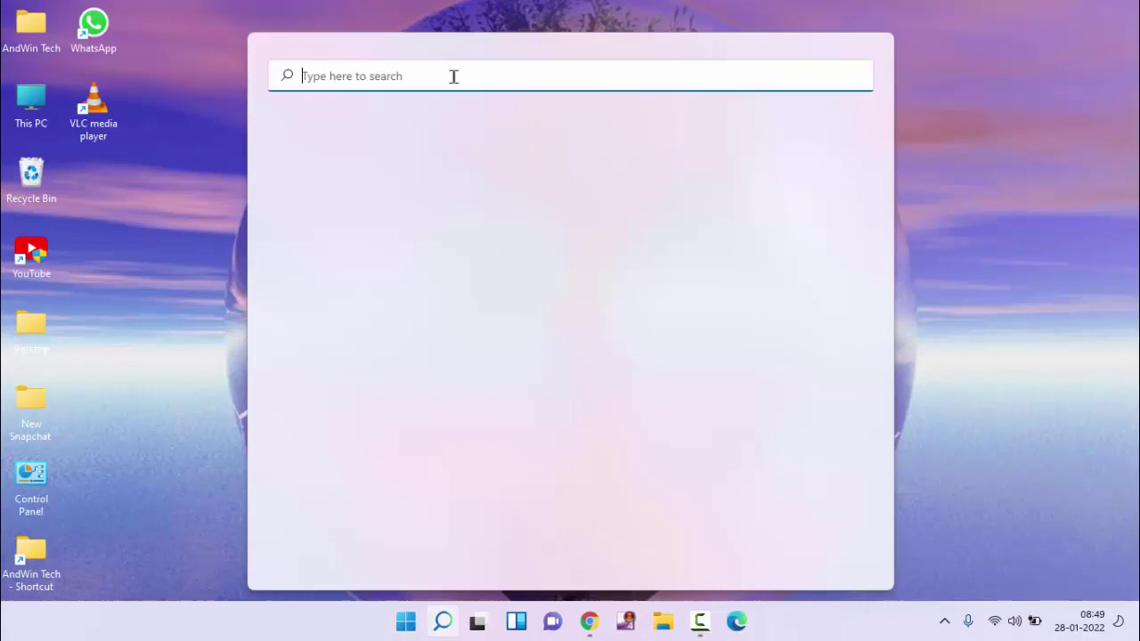
text(services)
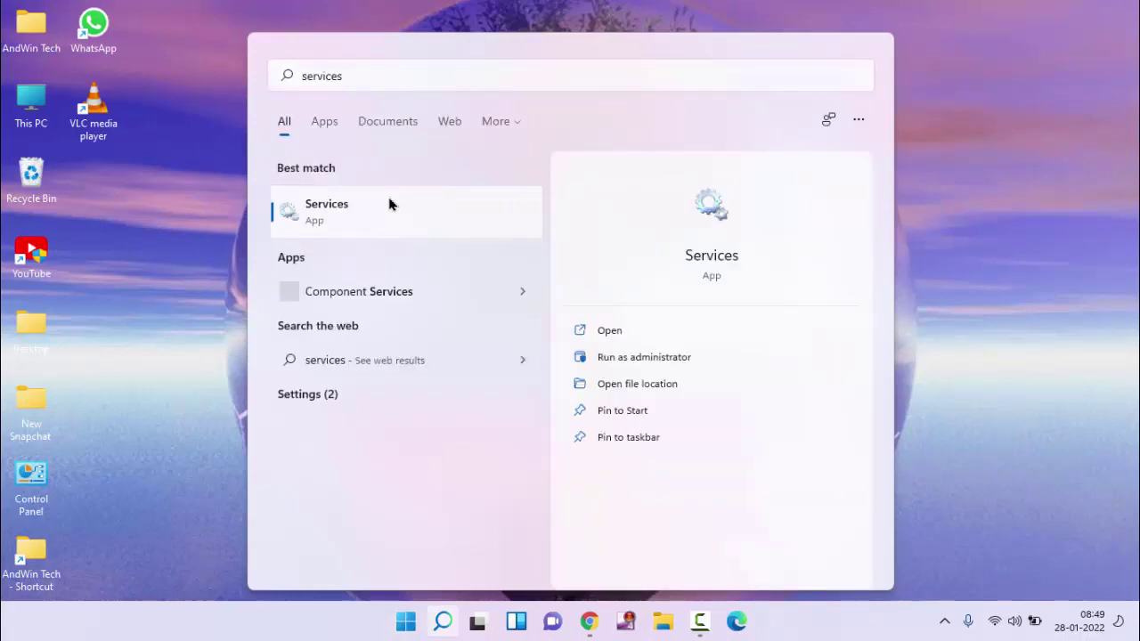
click(390, 205)
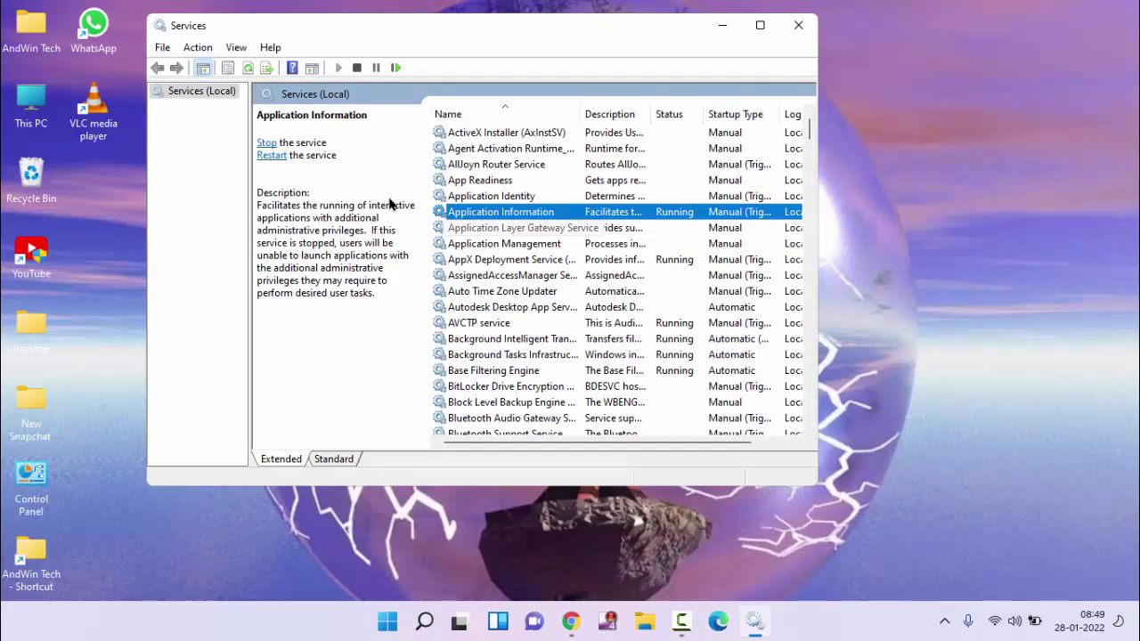
text(wwwindows update)
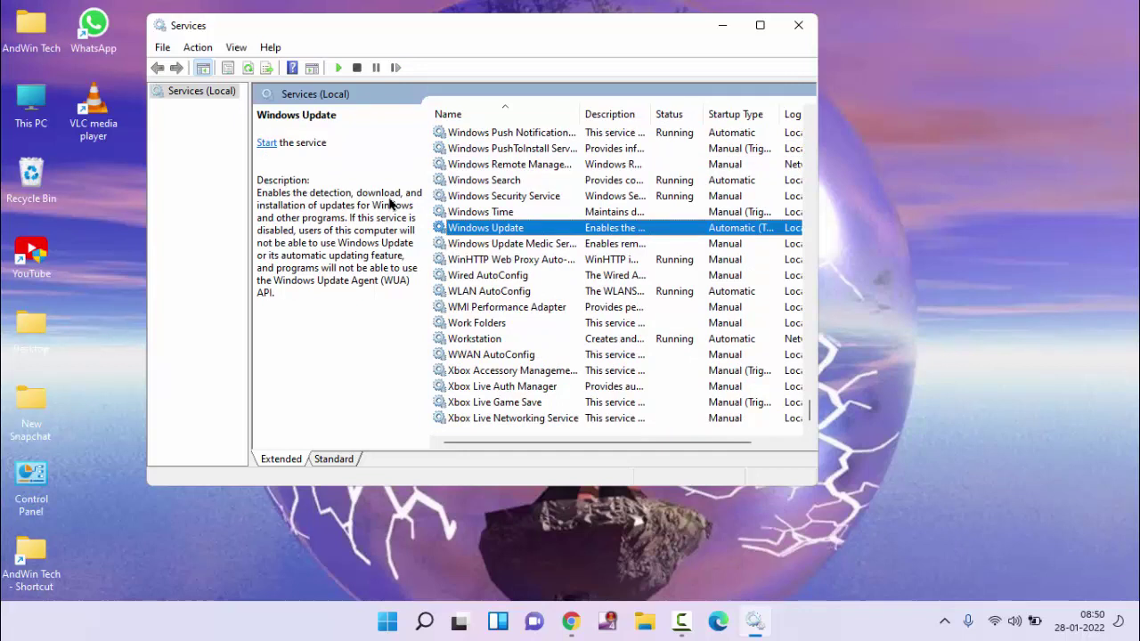
key(Return)
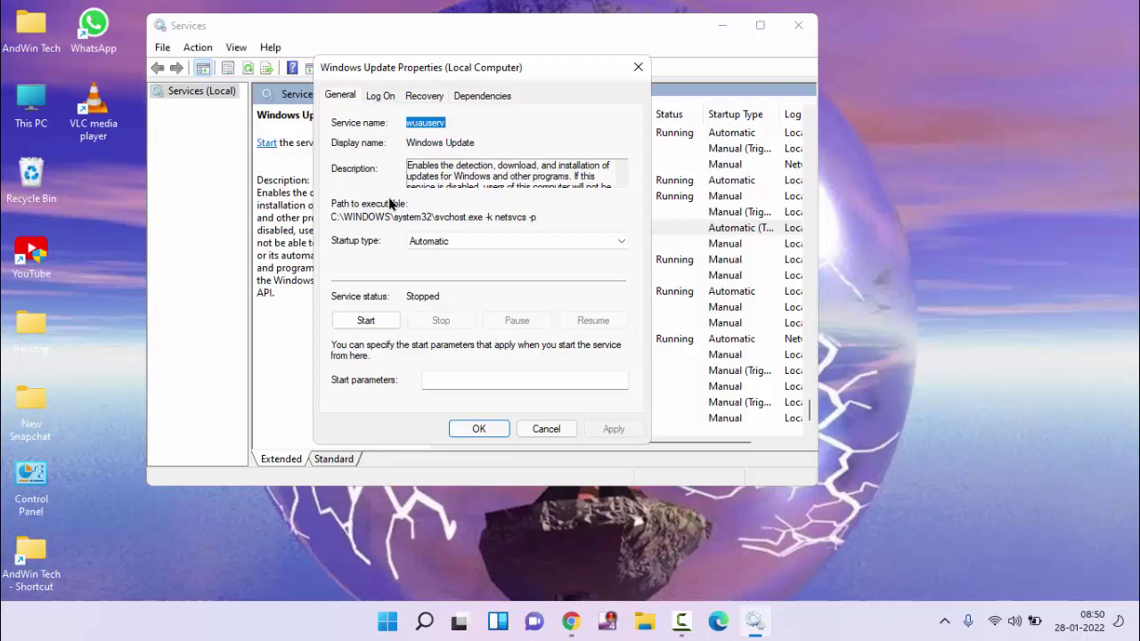
Step: Set Windows Update startup type to Automatic, start the service, and confirm with OK
key(alt+Down)
key(Up)
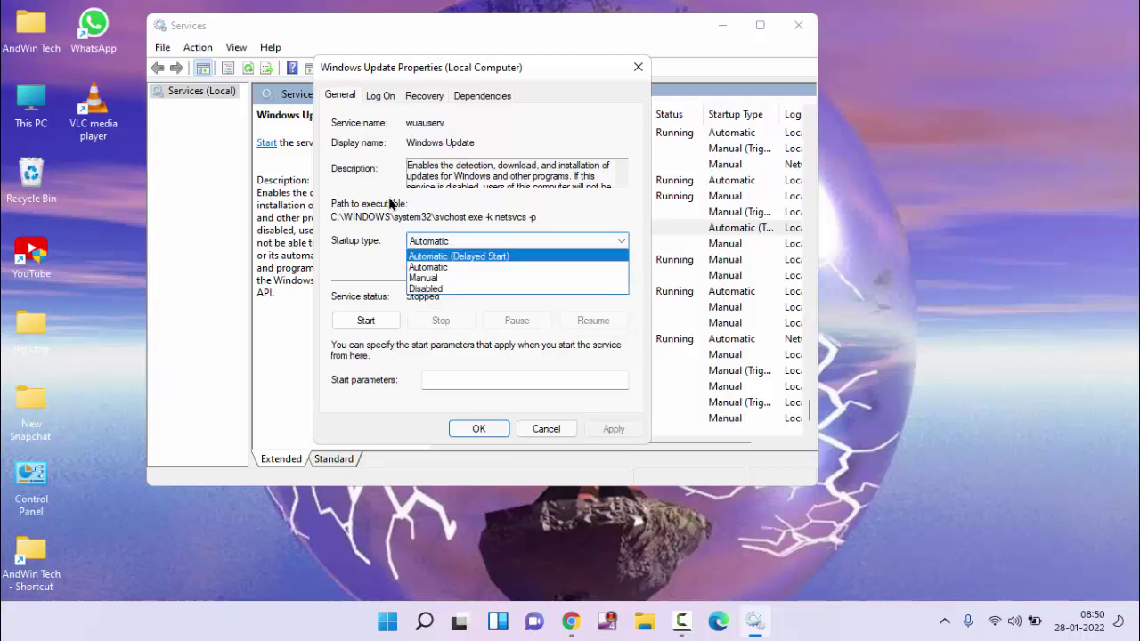
key(Down)
key(Return)
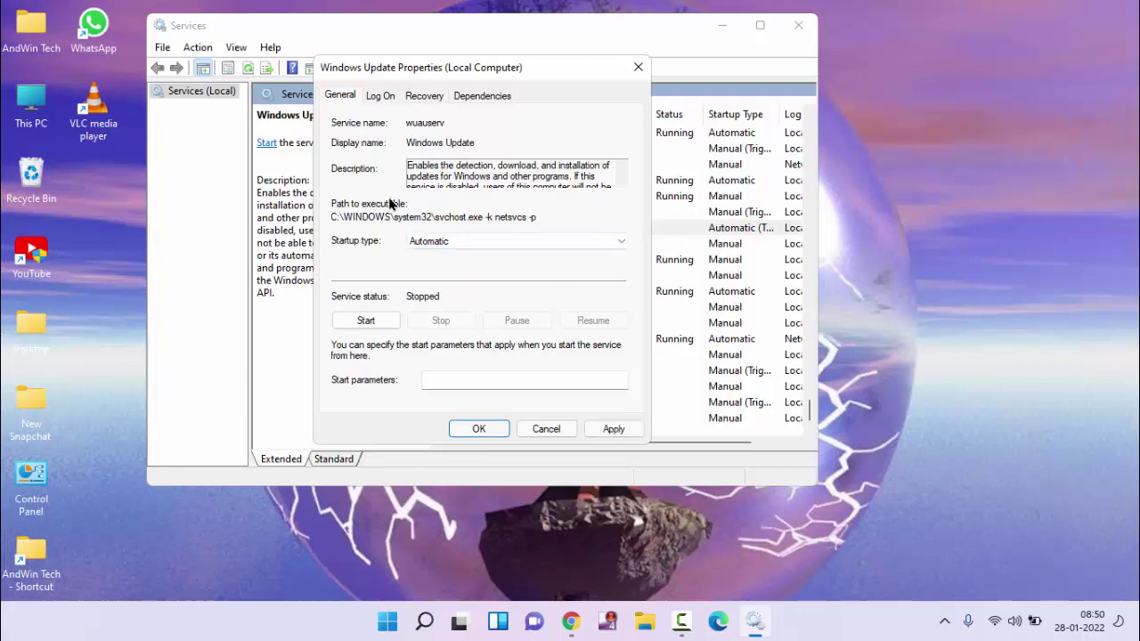
key(Tab)
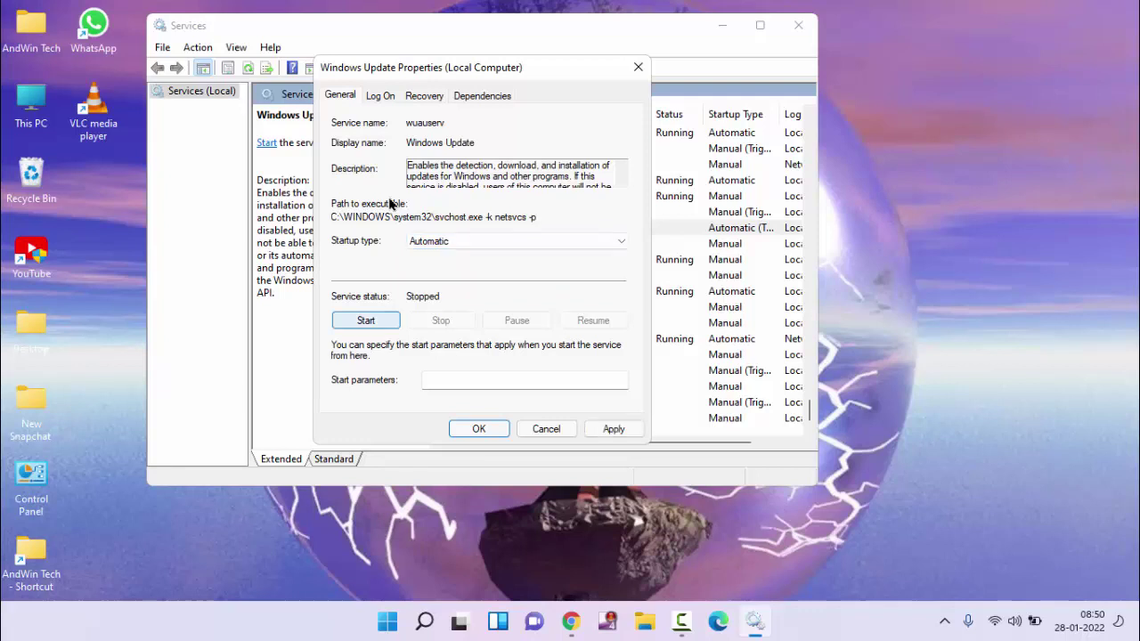
key(Return)
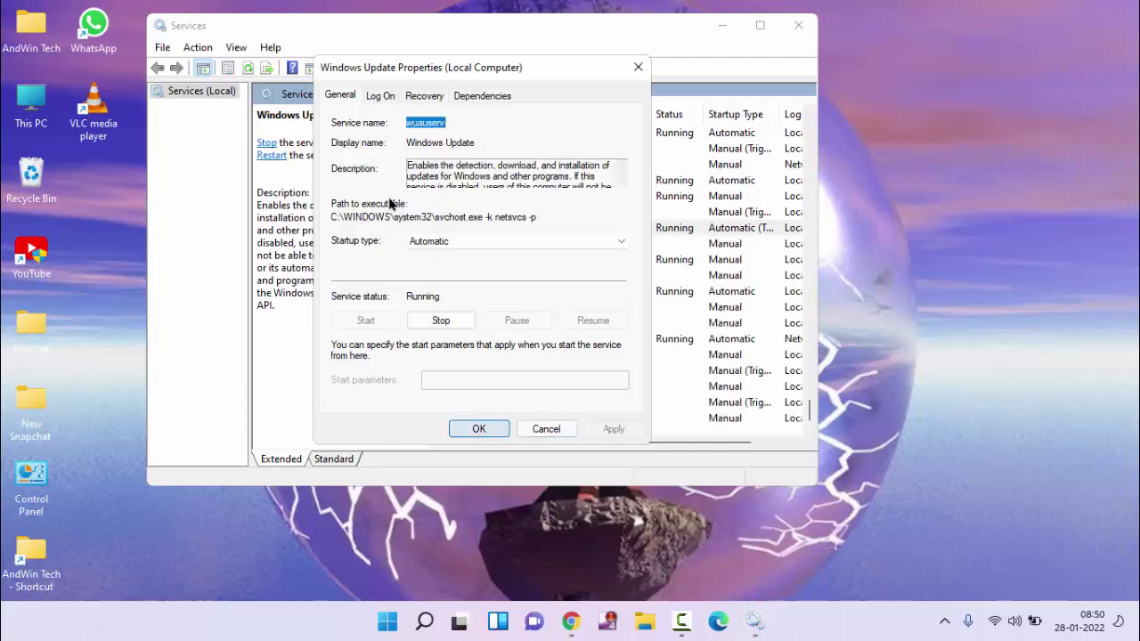
key(Return)
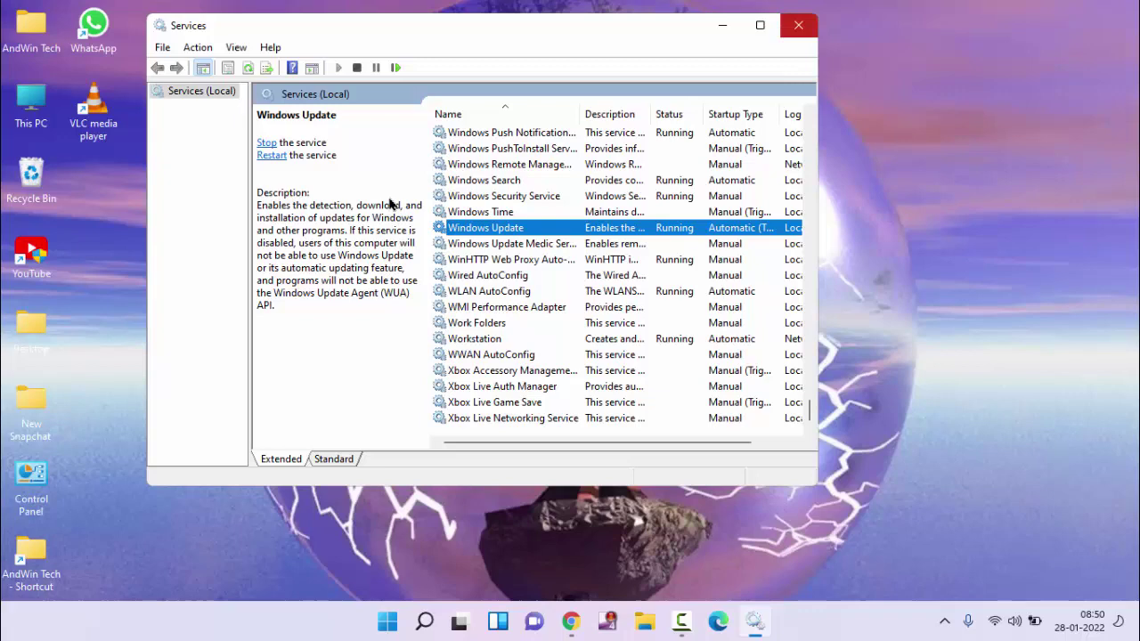
Step: Close the Services console with Alt+F4, leaving the desktop
key(alt+F4)
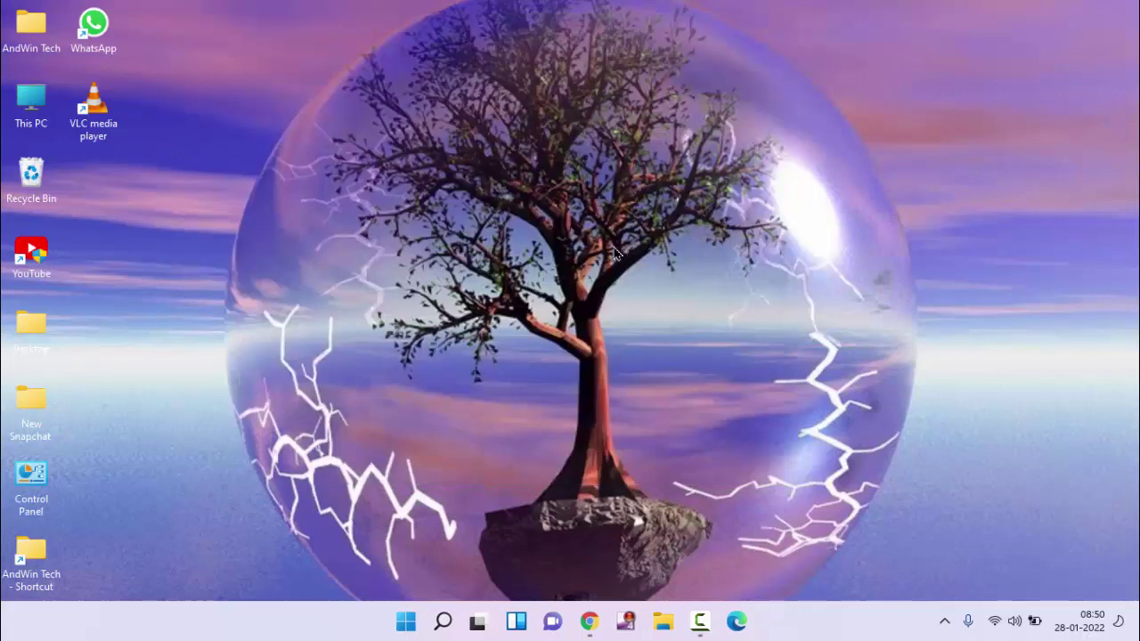